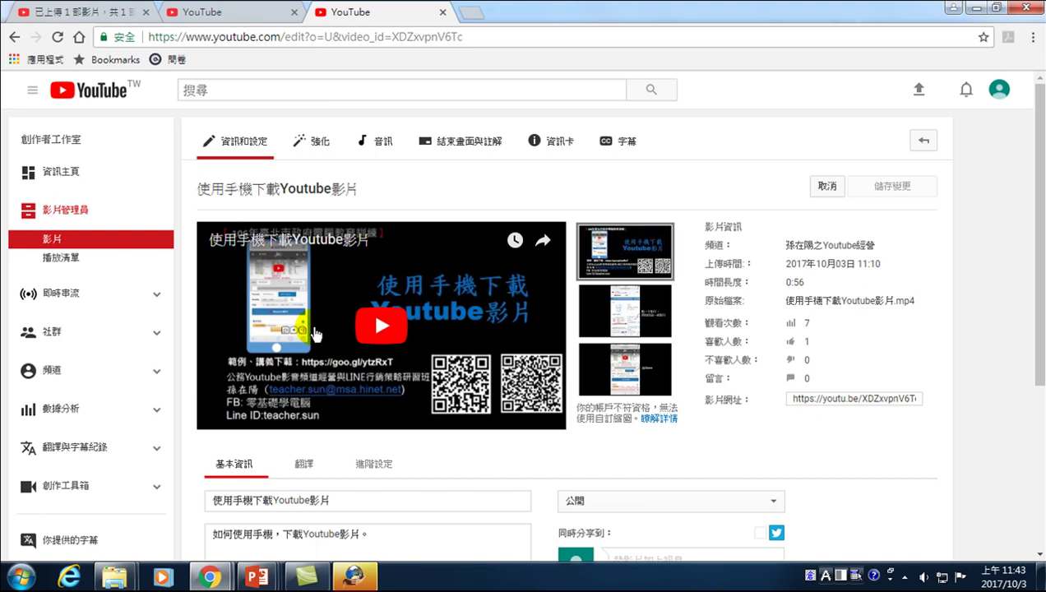
Open a new Chrome window and search Google for 'creative commons'
right_click(210, 577)
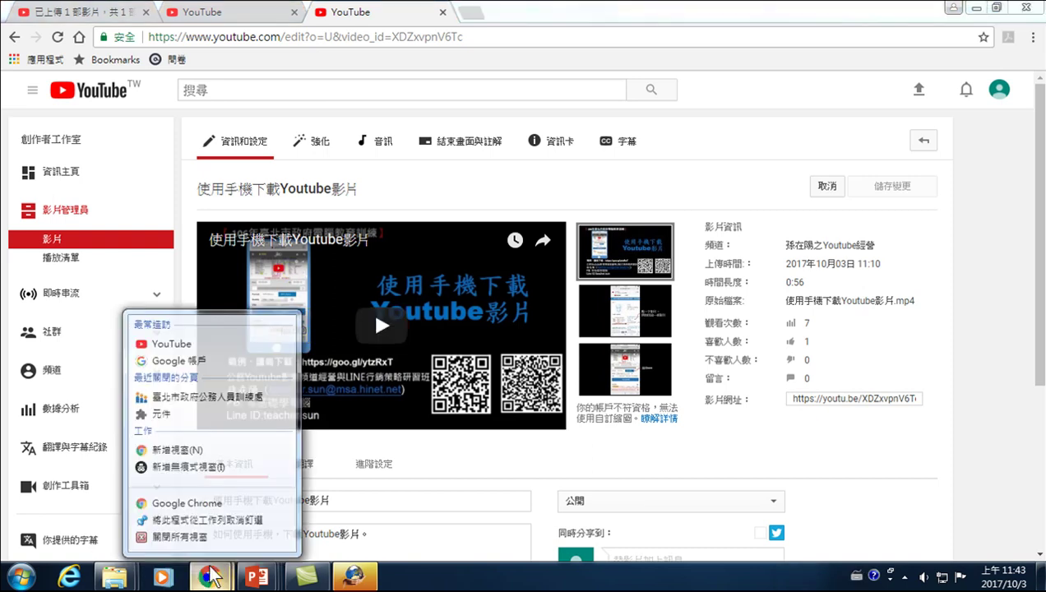
left_click(212, 504)
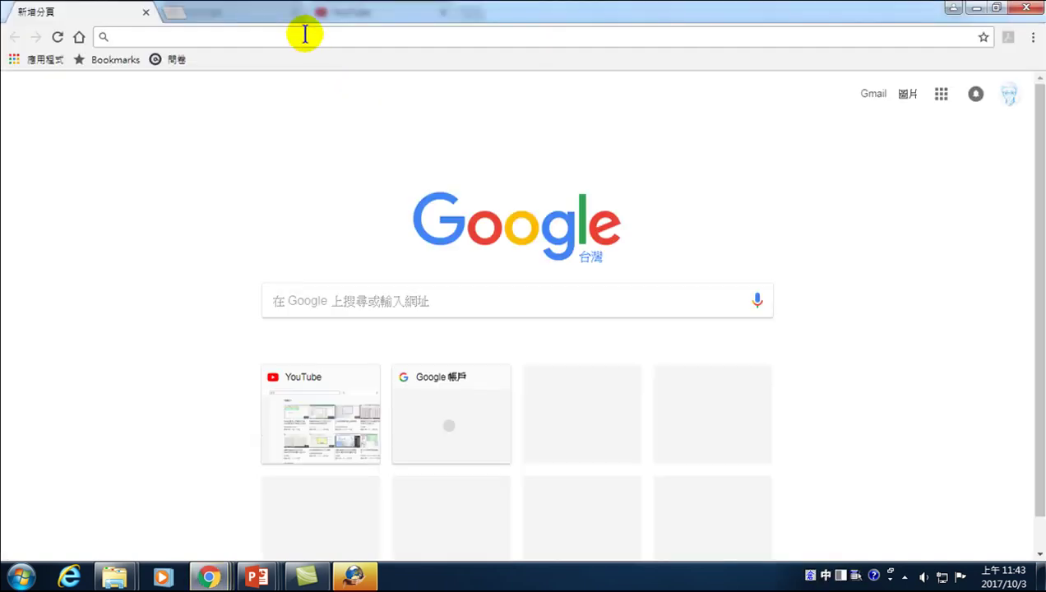
type("creative co")
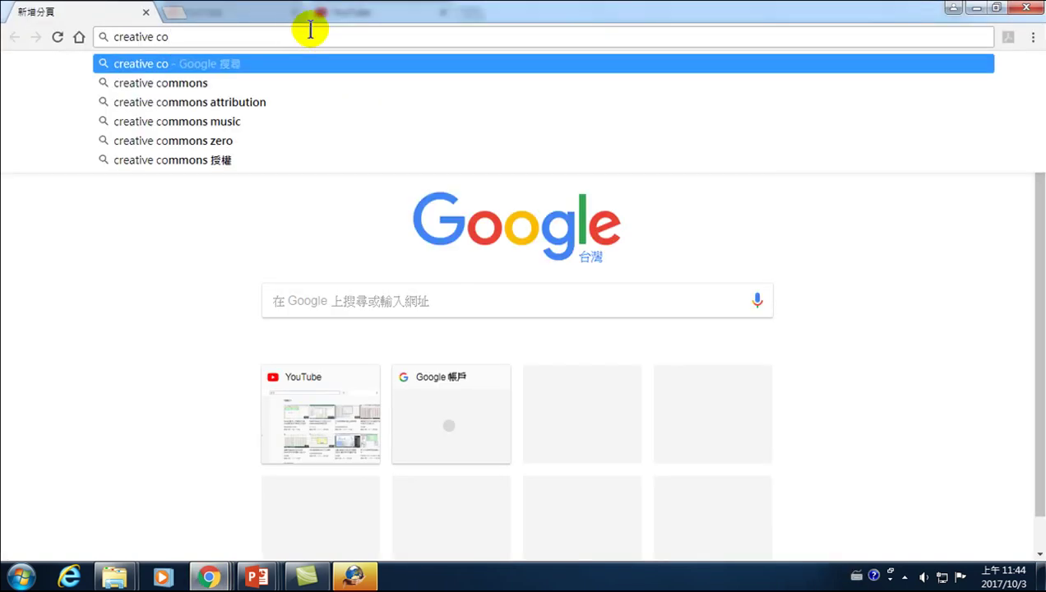
left_click(198, 84)
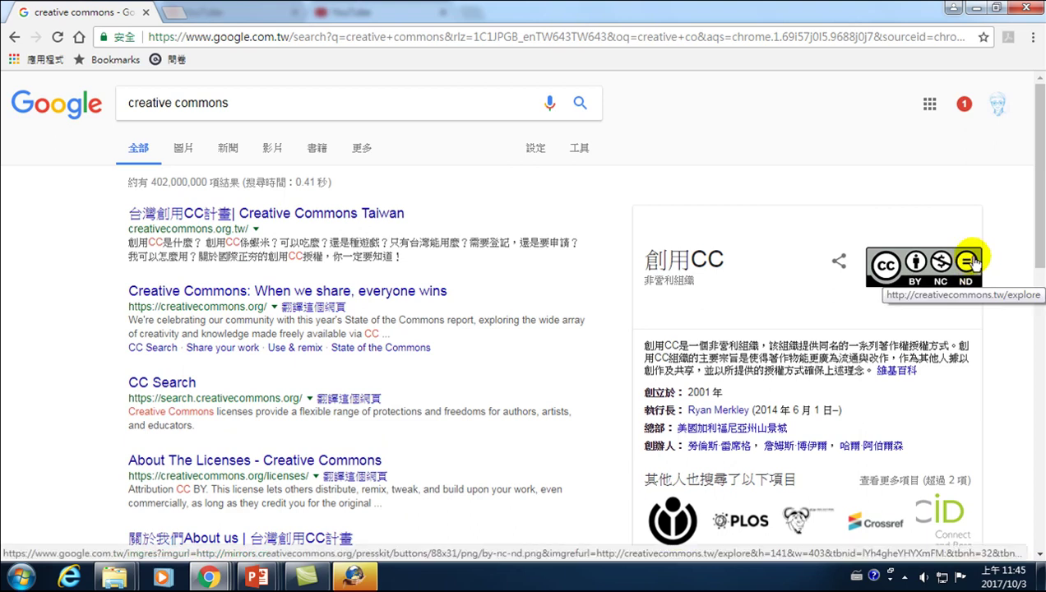
Open the 台灣創用CC計畫 site's 創用CC是什麼？ page and scroll toward the 四個授權要素 section
left_click(198, 214)
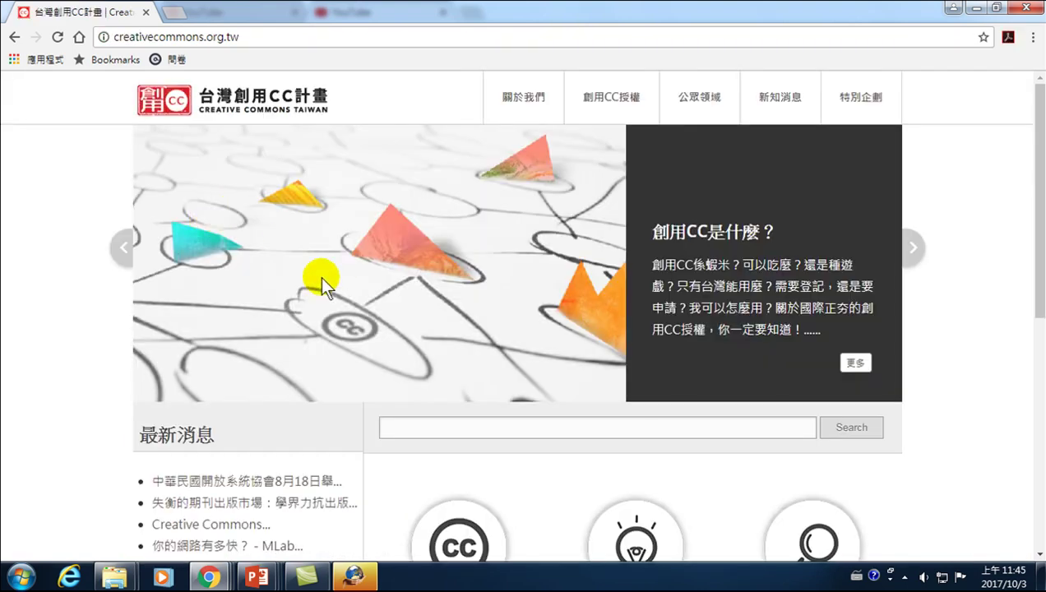
scroll(320, 276, "down", 2)
scroll(338, 326, "down", 3)
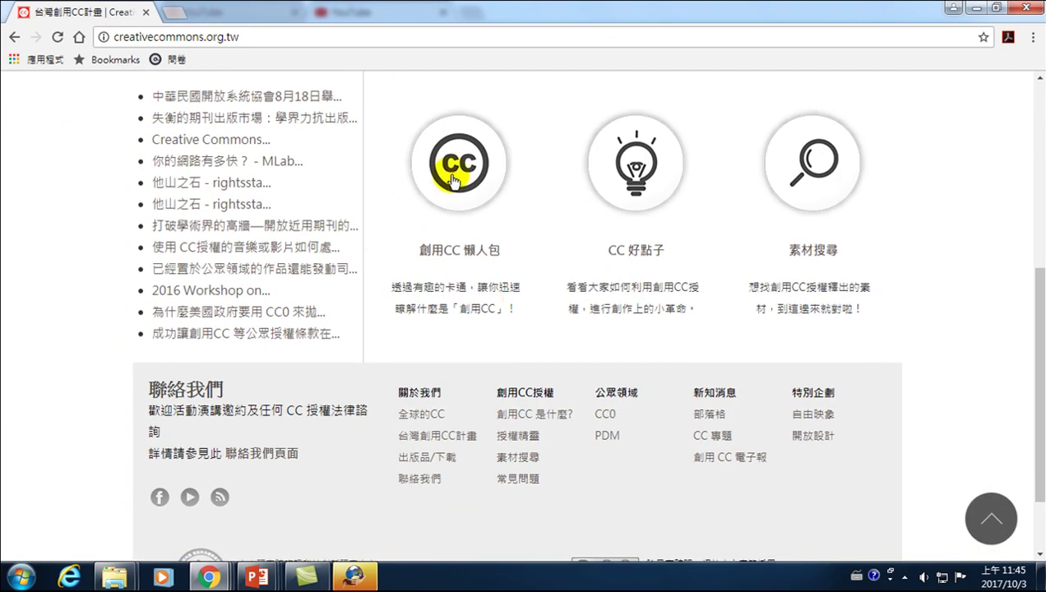
scroll(449, 253, "up", 2)
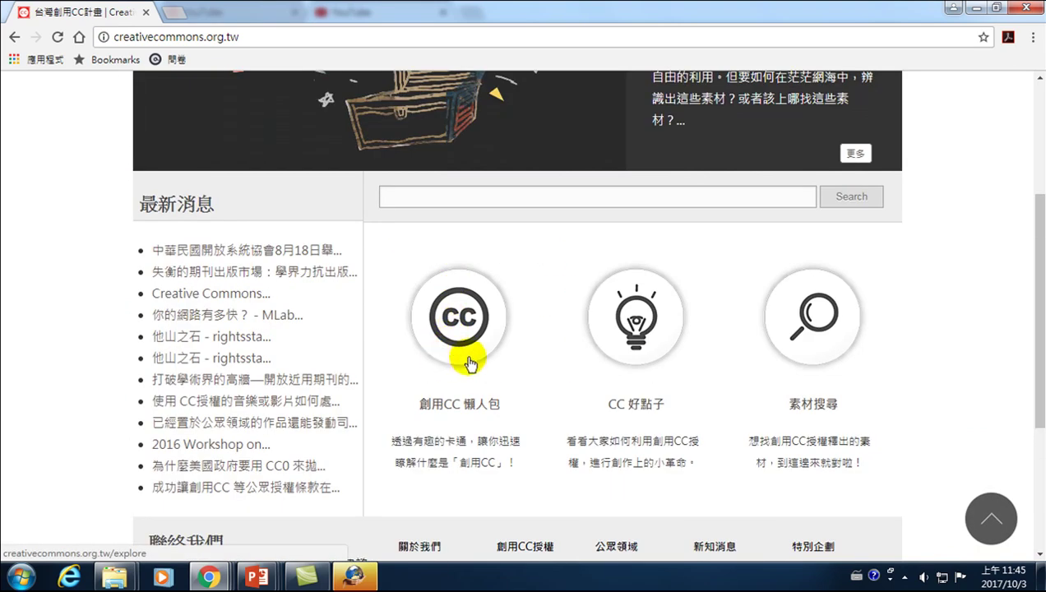
left_click(454, 319)
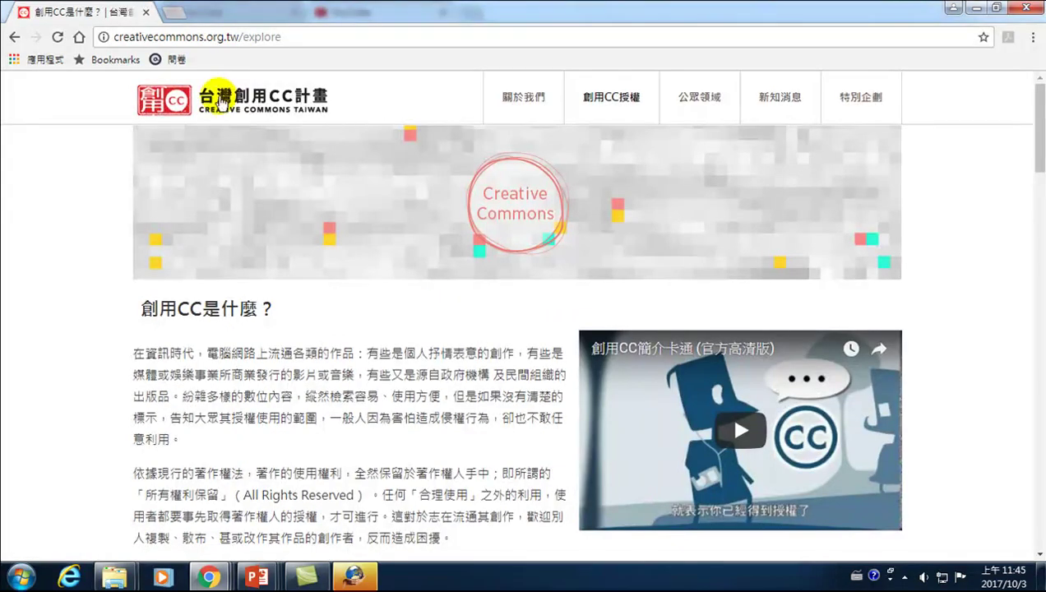
scroll(300, 194, "down", 3)
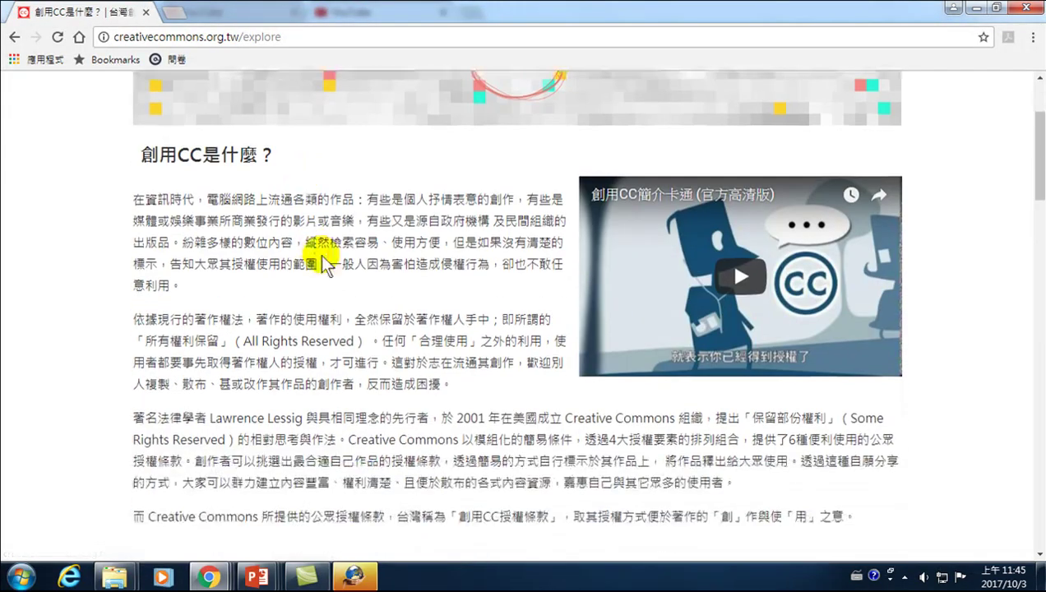
scroll(344, 297, "down", 4)
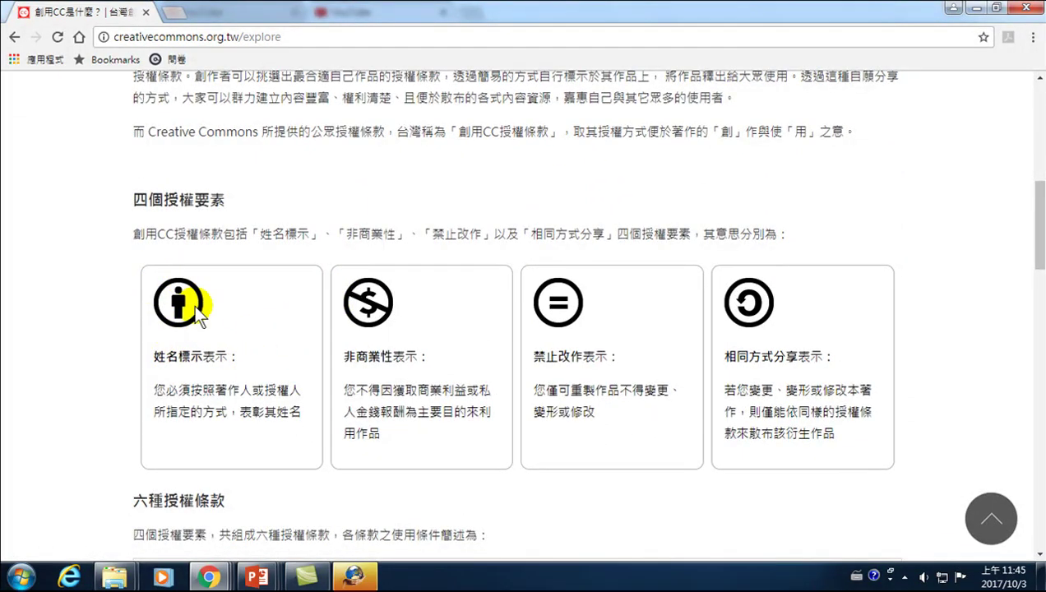
left_click_drag(156, 356, 232, 357)
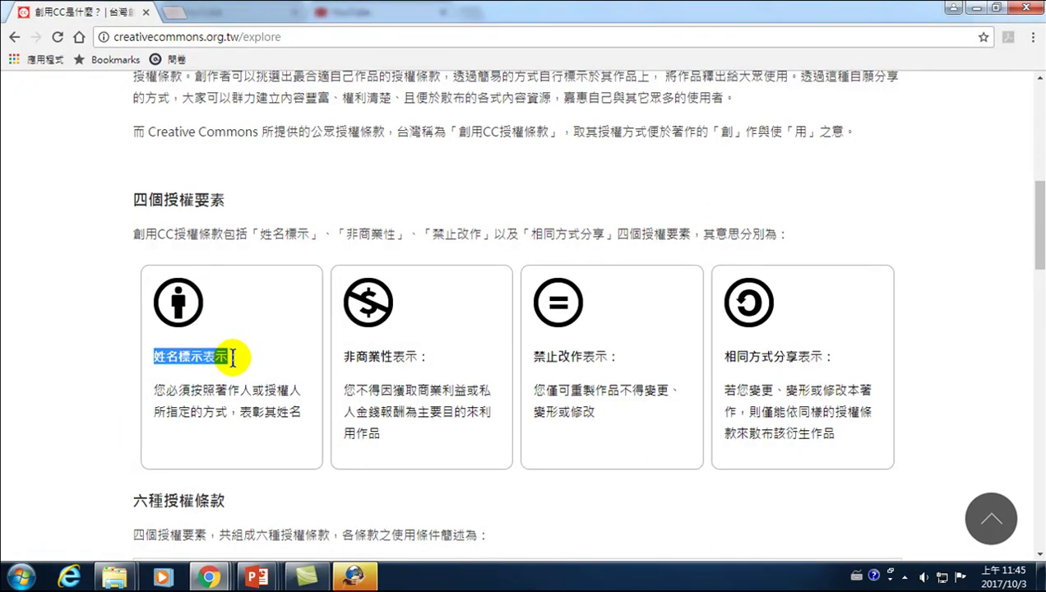
left_click_drag(343, 356, 430, 359)
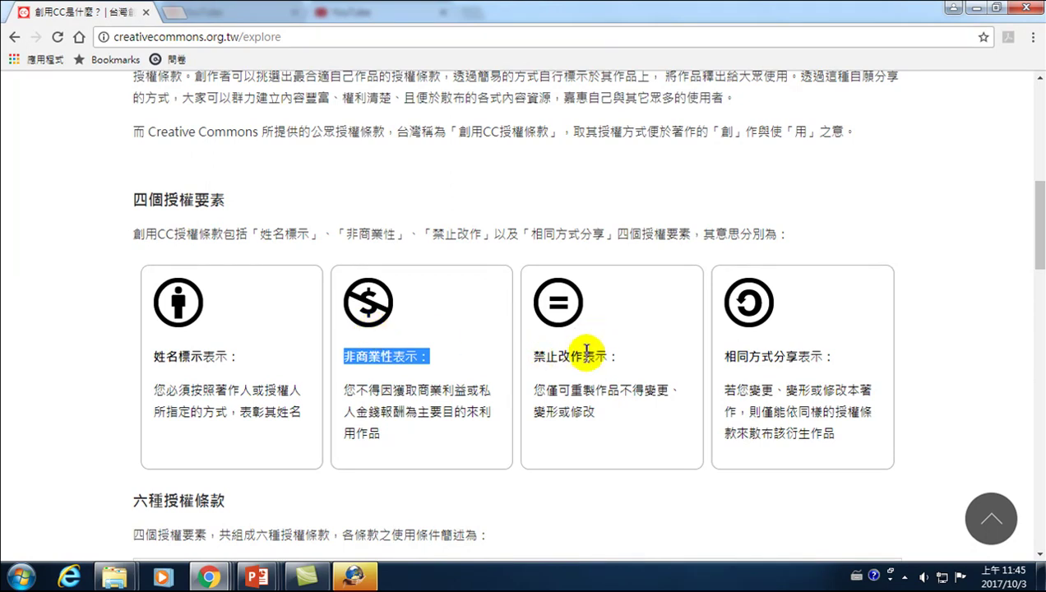
left_click_drag(547, 356, 596, 359)
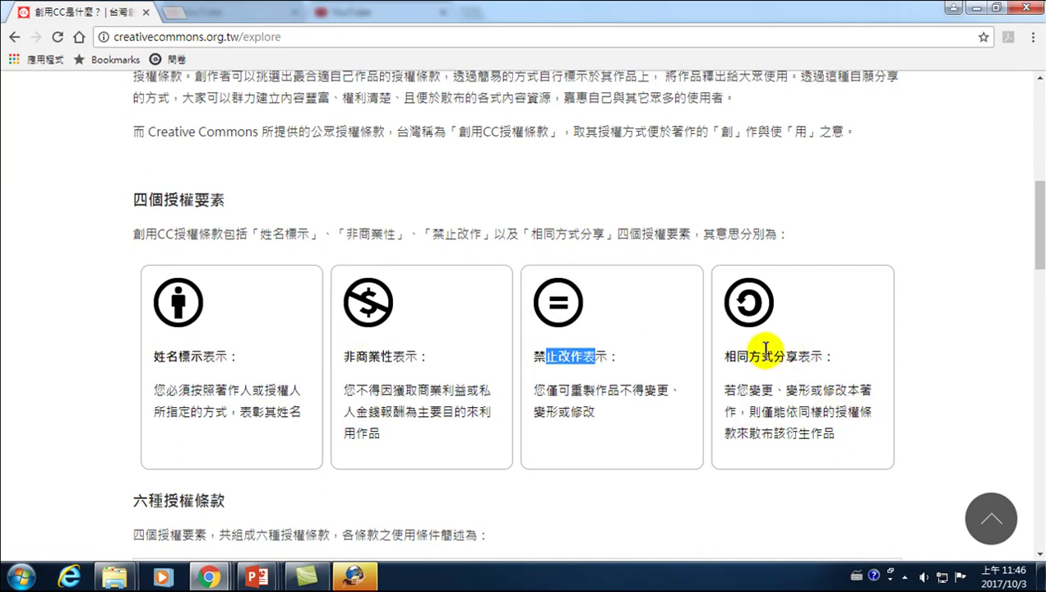
left_click_drag(725, 356, 830, 356)
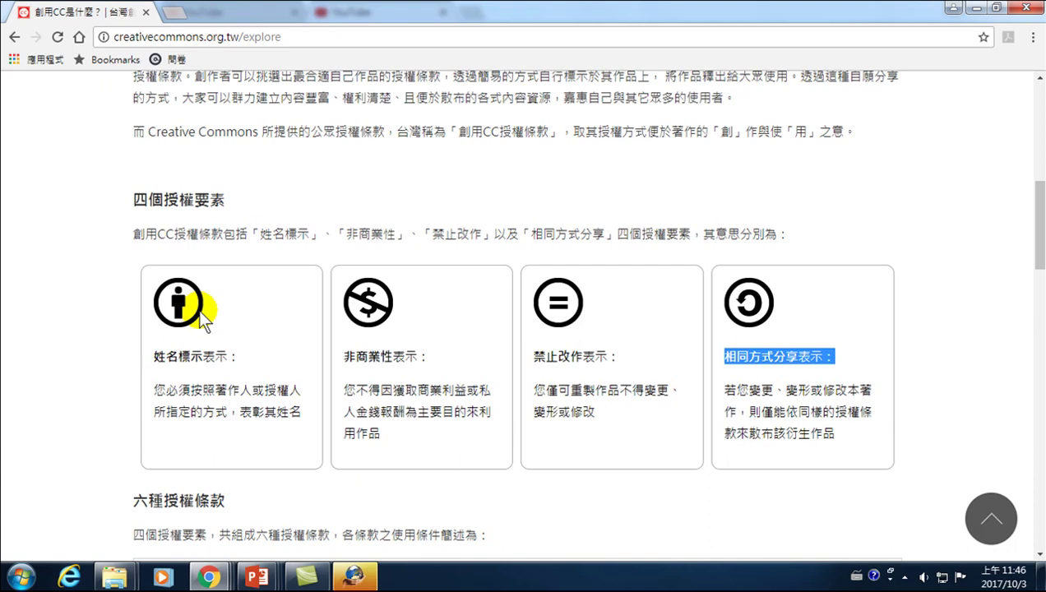
Switch to the YouTube window and reopen 使用手機下載Youtube影片's edit page from its watch page
left_click(220, 578)
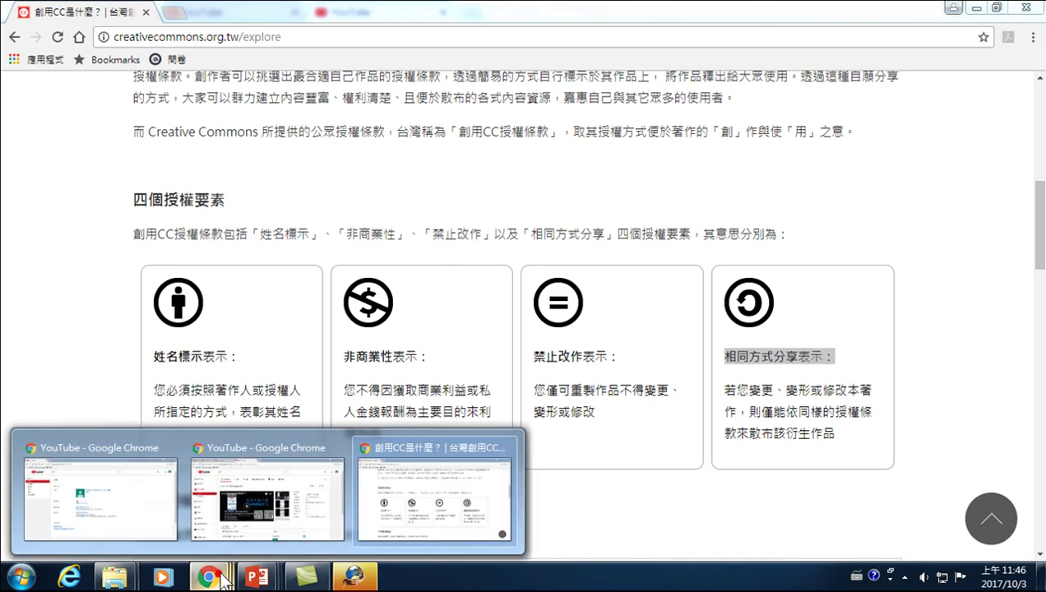
left_click(301, 476)
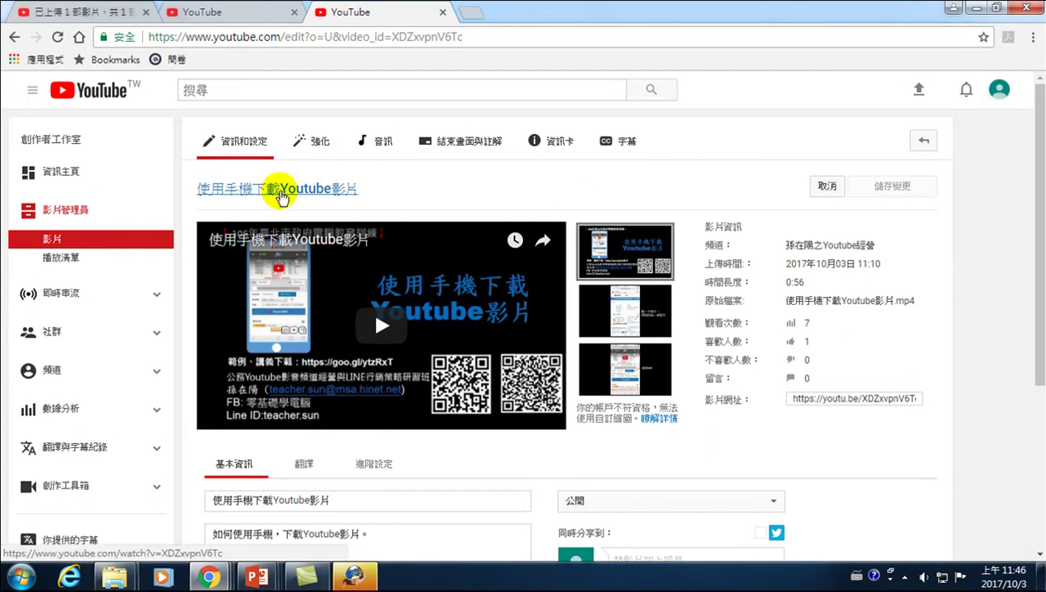
left_click(282, 191)
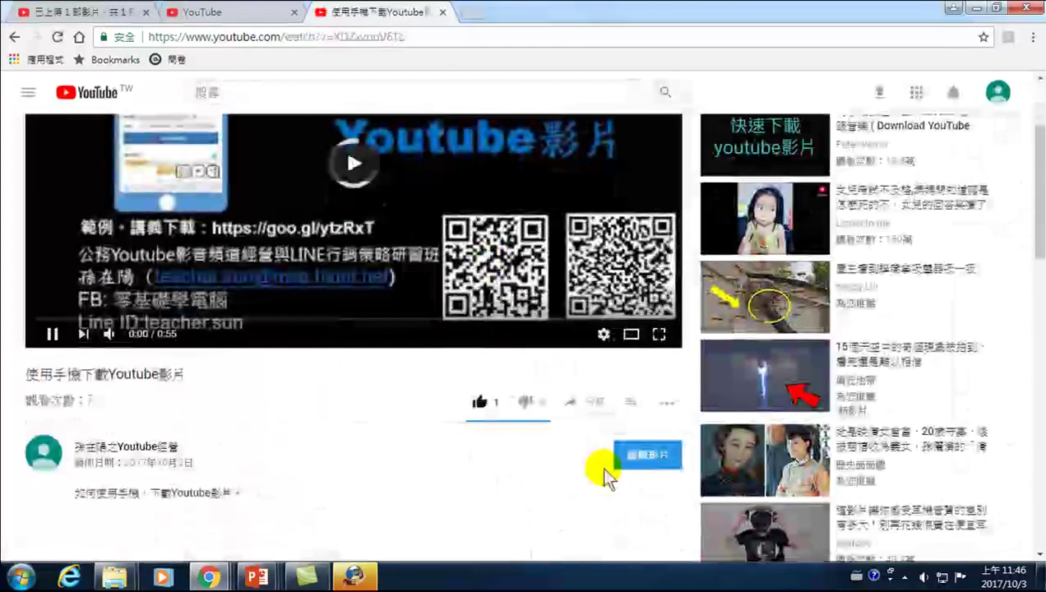
left_click(643, 455)
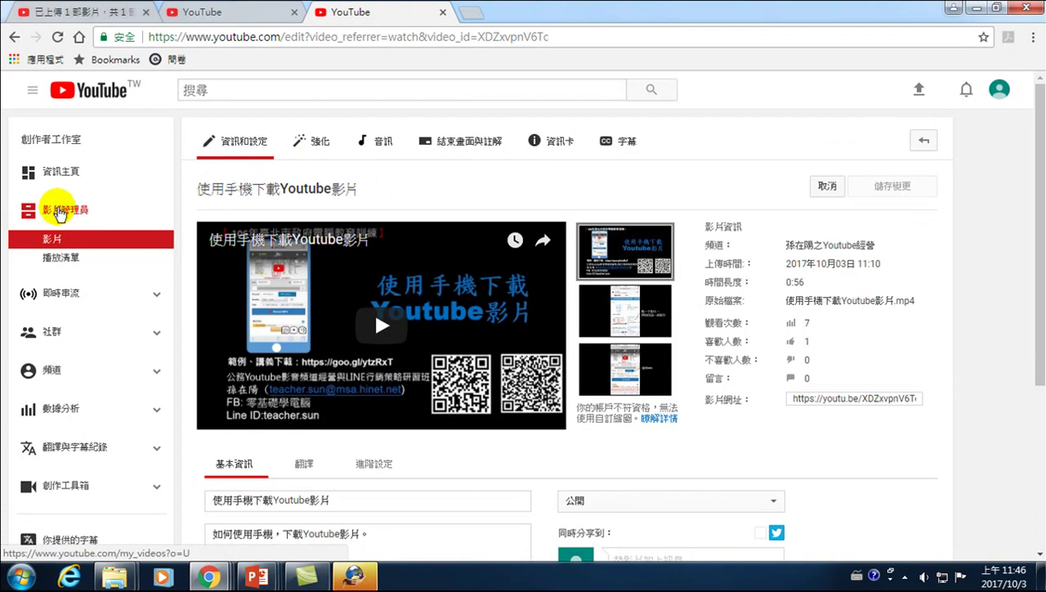
In Video Manager, select 使用手機下載Youtube影片 and open its bulk Actions menu
left_click(60, 211)
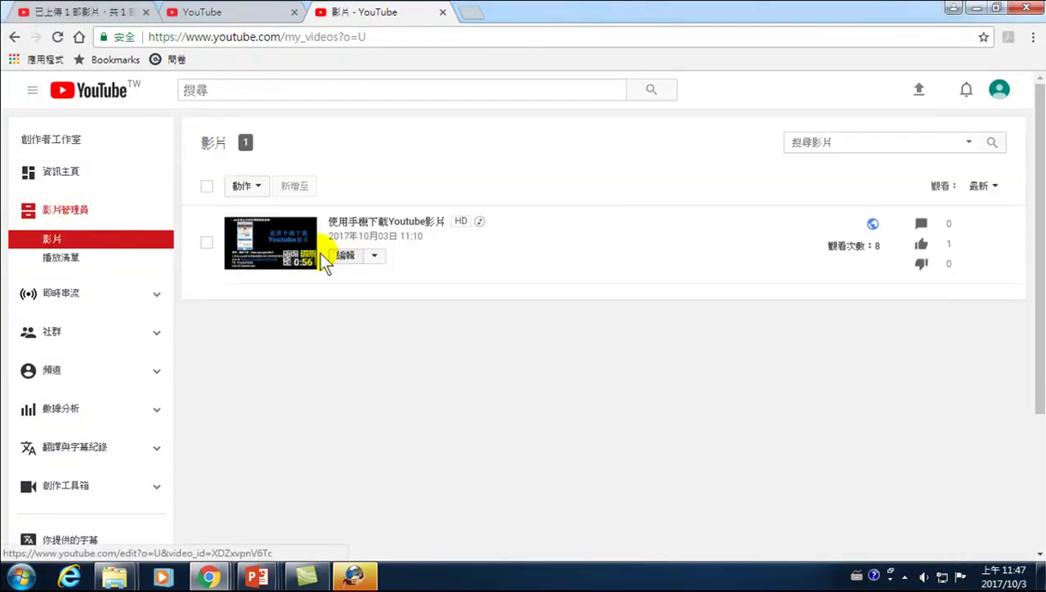
left_click(206, 243)
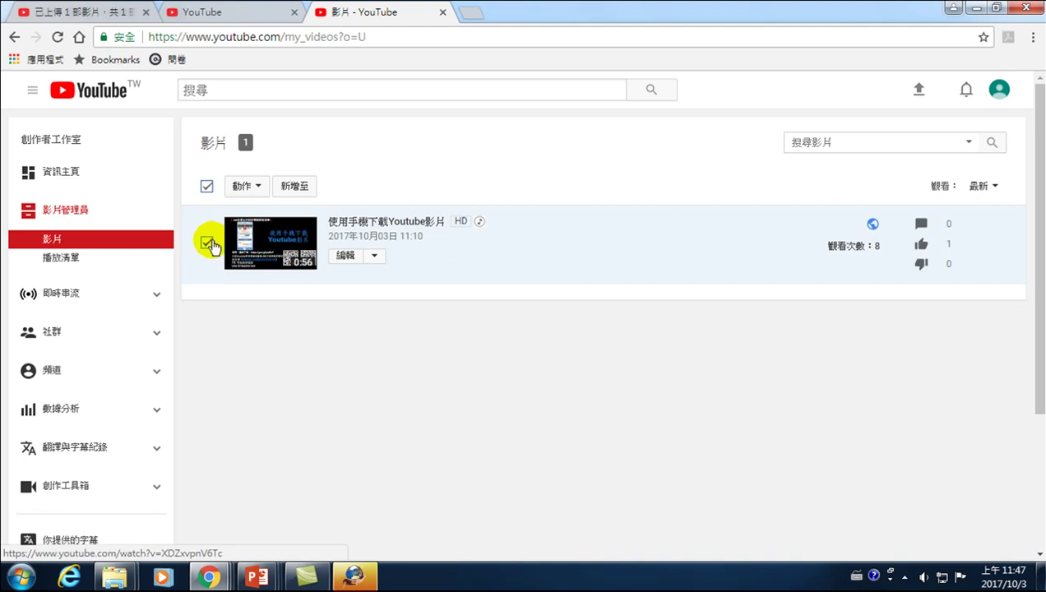
left_click(247, 186)
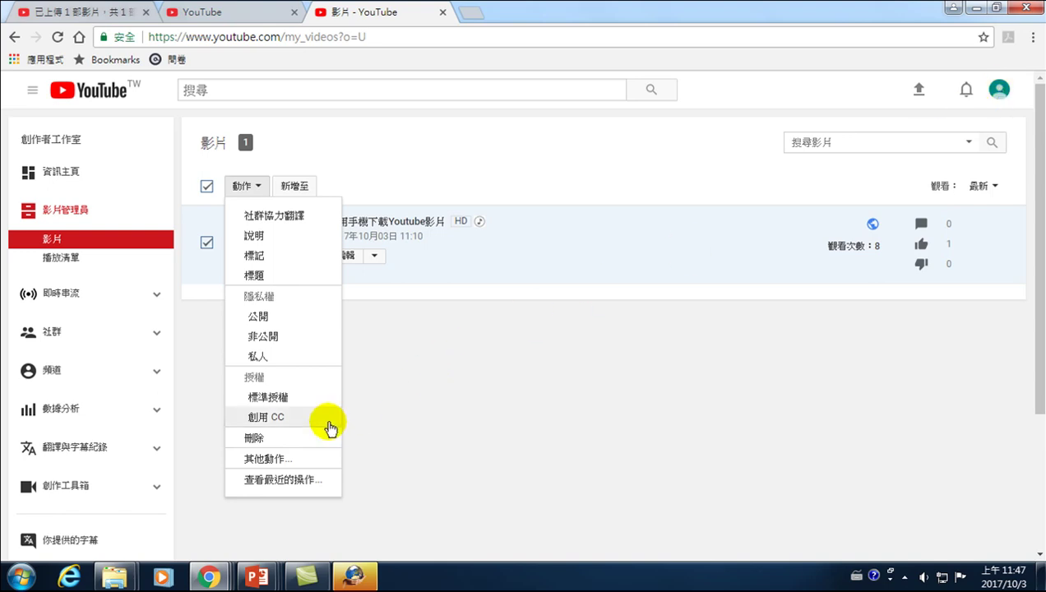
Apply the 創用 CC licence, acknowledge the change can't be undone, and submit with 是，我要提交
left_click(266, 417)
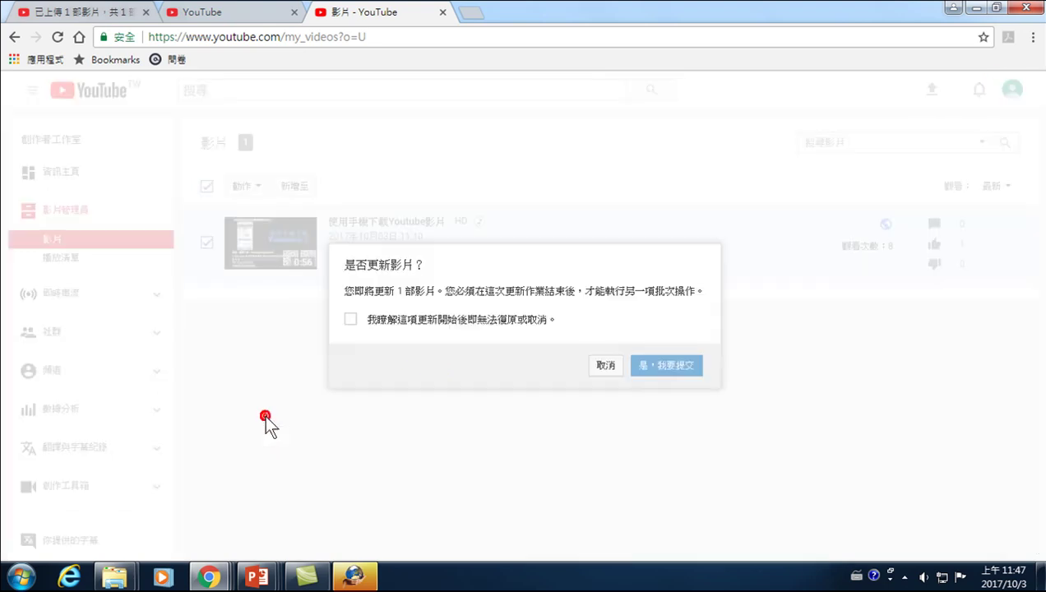
left_click_drag(367, 265, 417, 264)
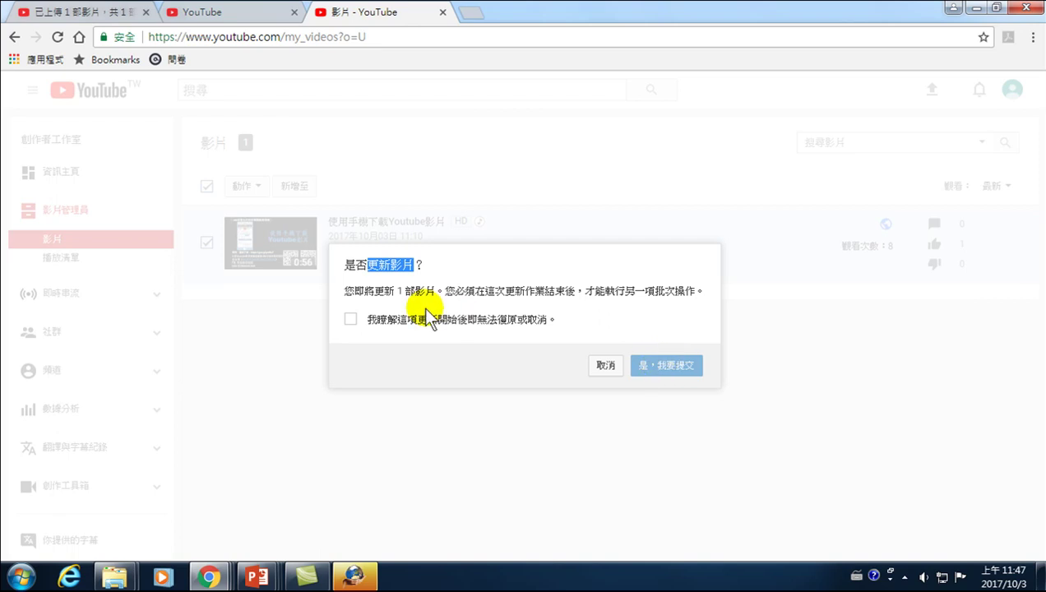
left_click(350, 320)
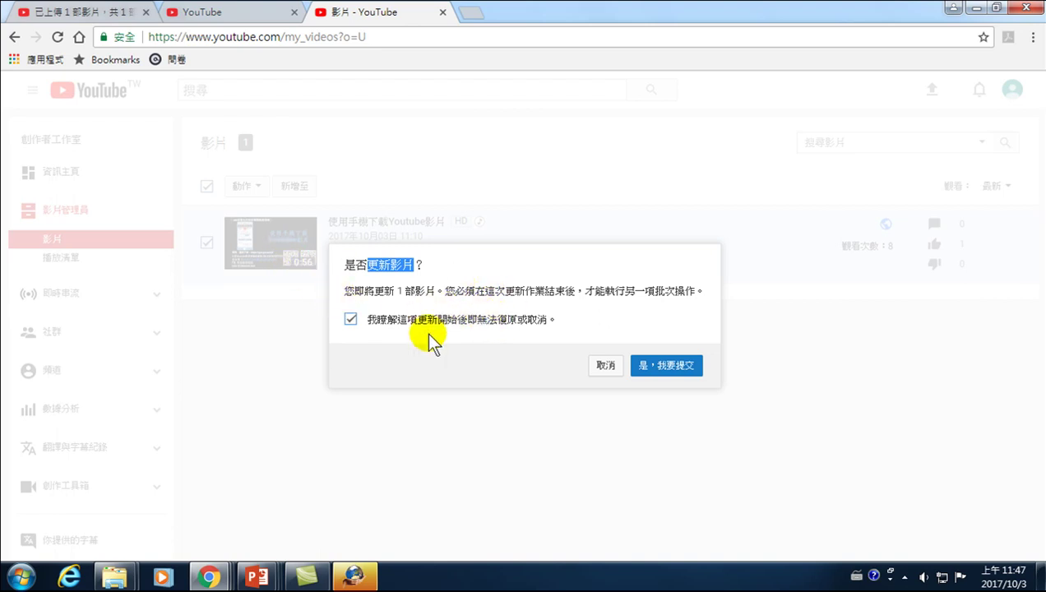
left_click(667, 370)
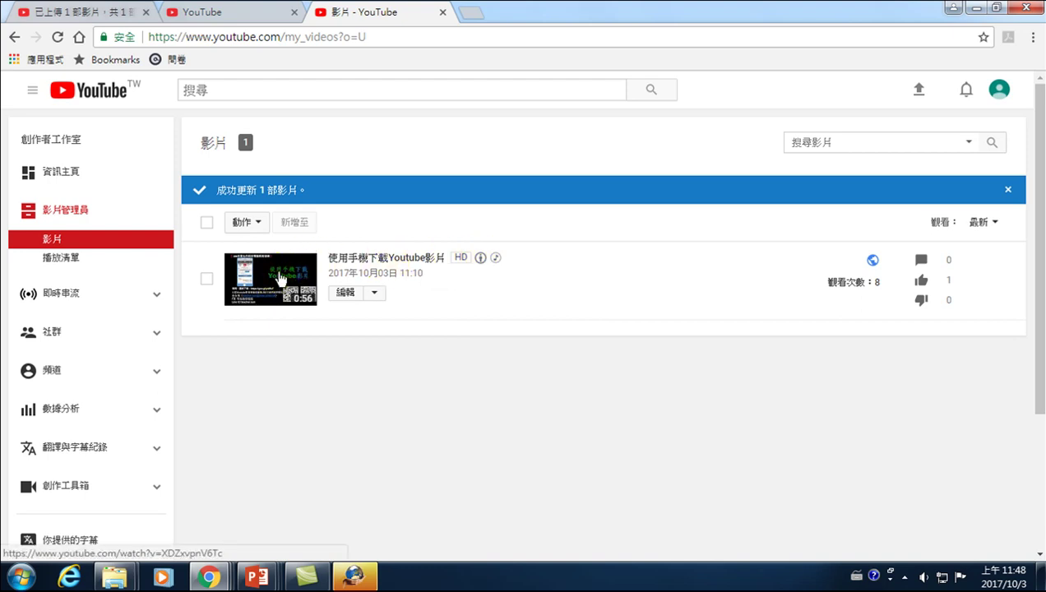
Go through Creator Studio's 頻道 section to the 上傳預設設定 page
left_click(319, 275)
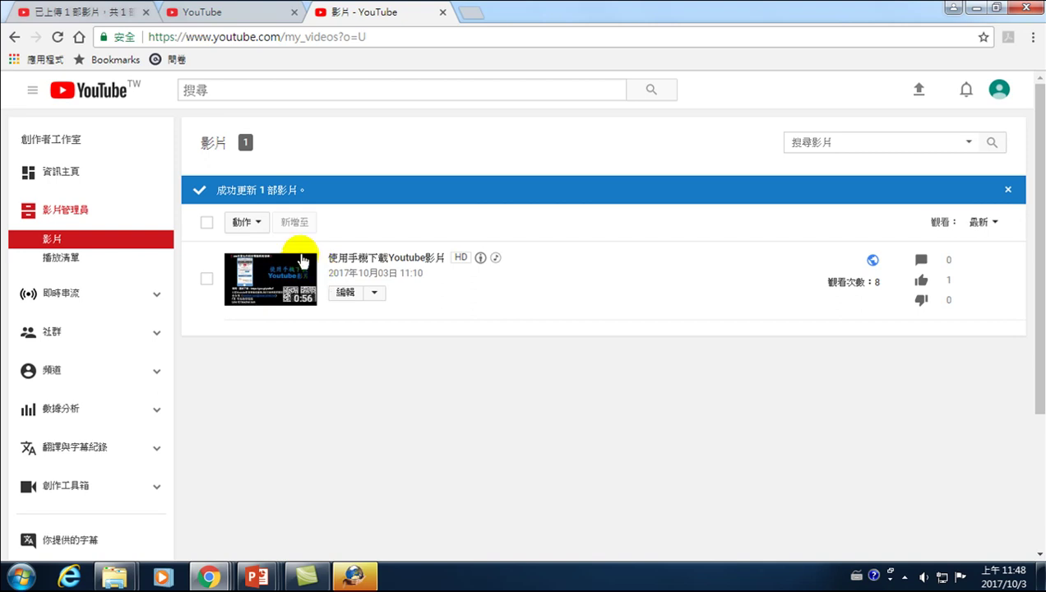
left_click(55, 375)
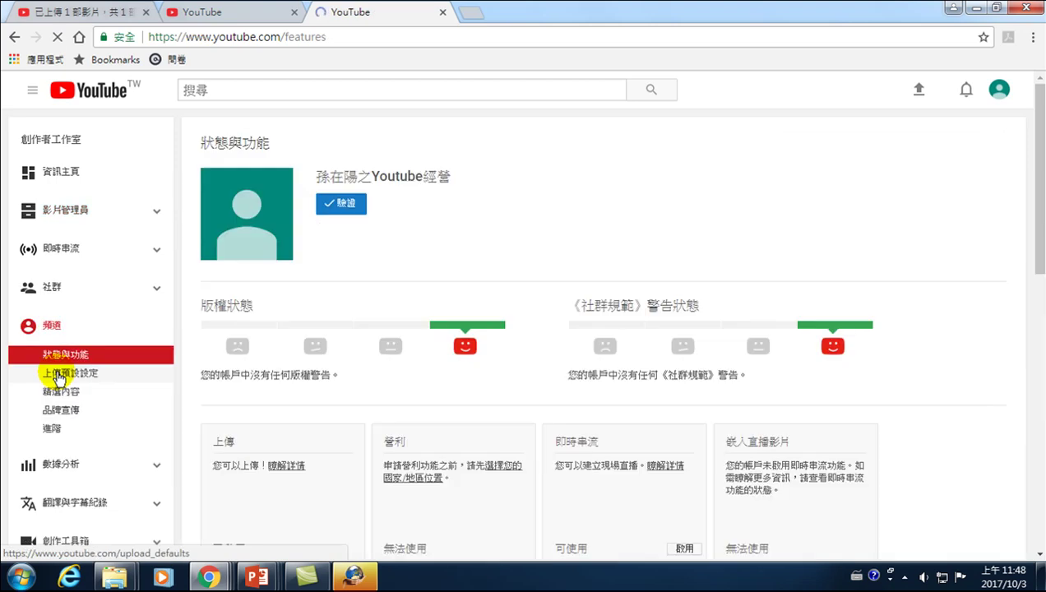
left_click(995, 90)
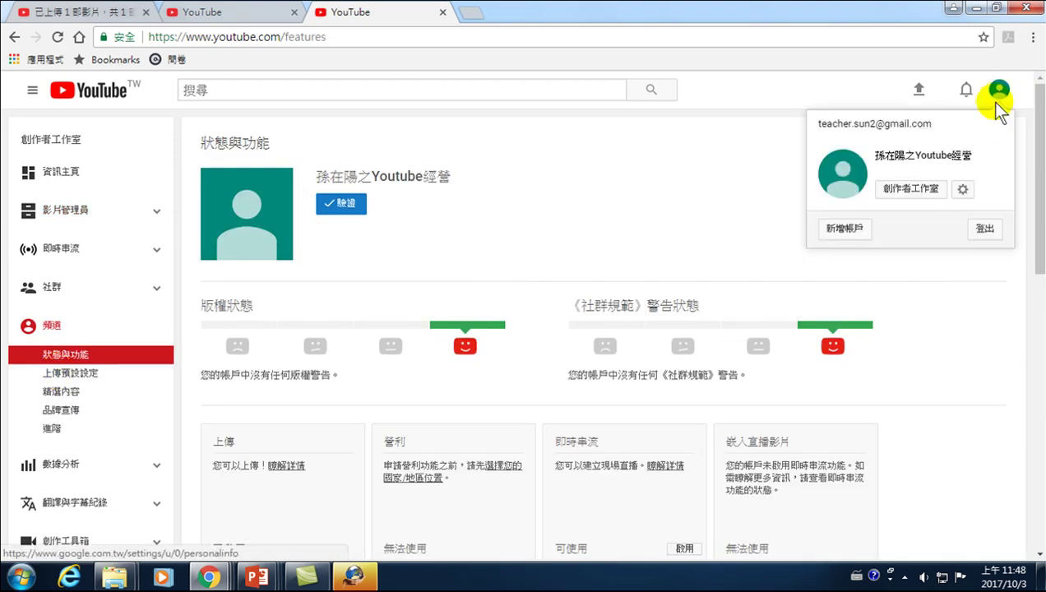
left_click(917, 189)
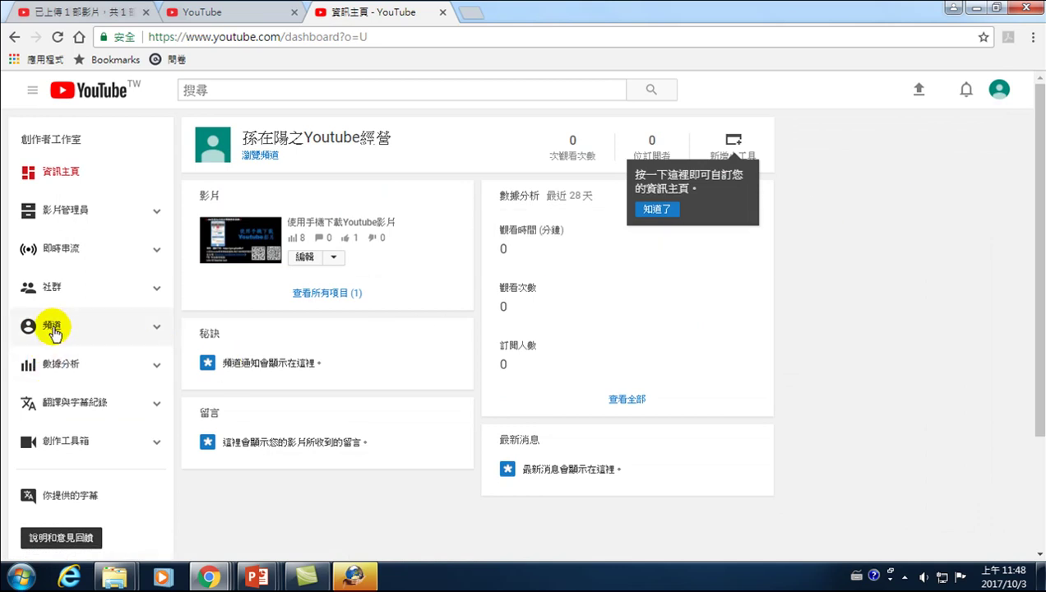
left_click(51, 328)
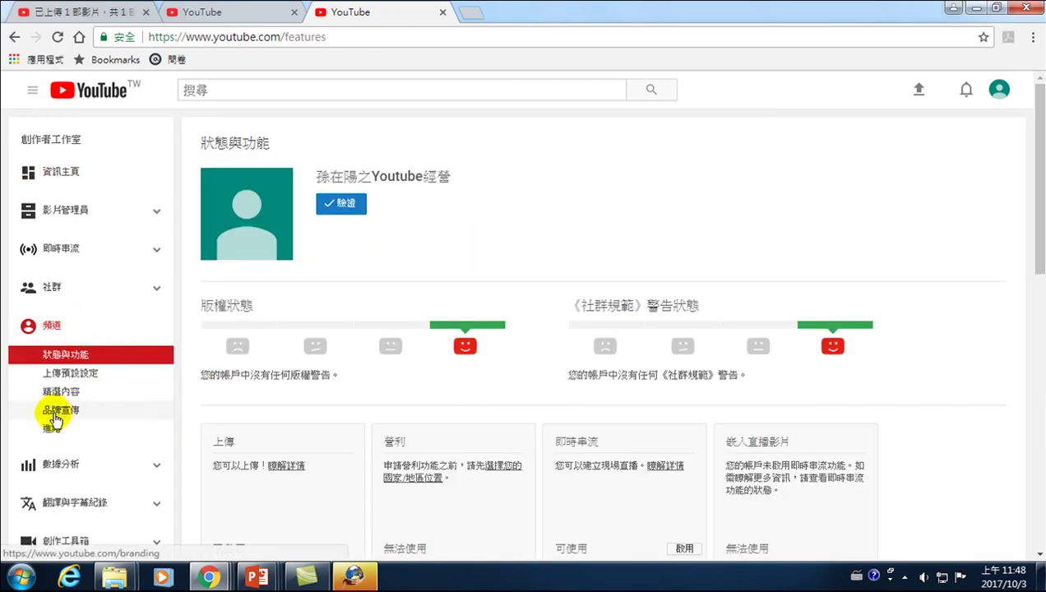
left_click(65, 376)
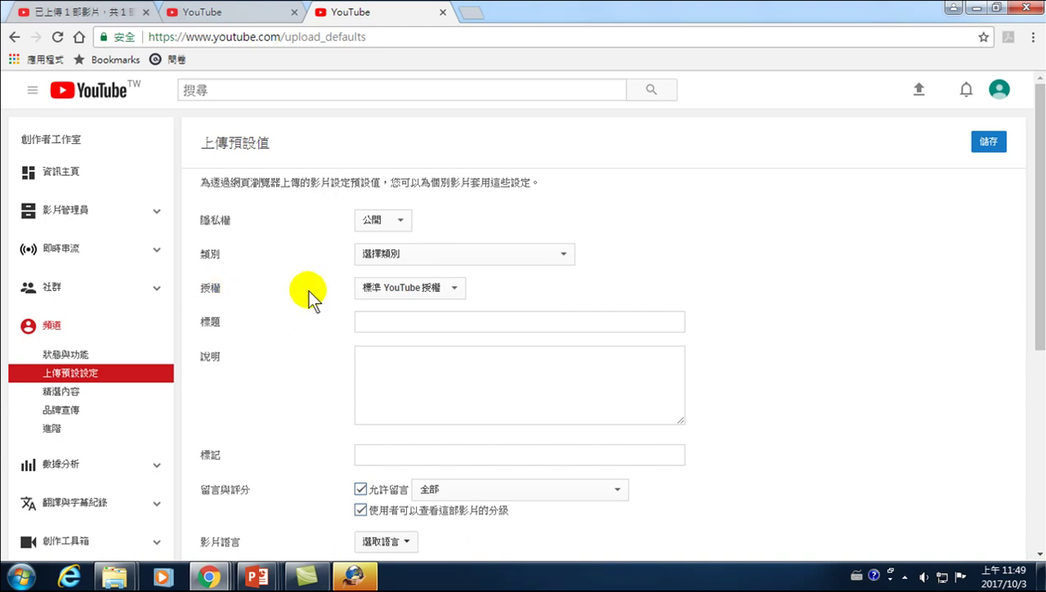
Choose 創用 CC - 姓名標示 in the 授權 dropdown and save with 儲存
left_click(397, 291)
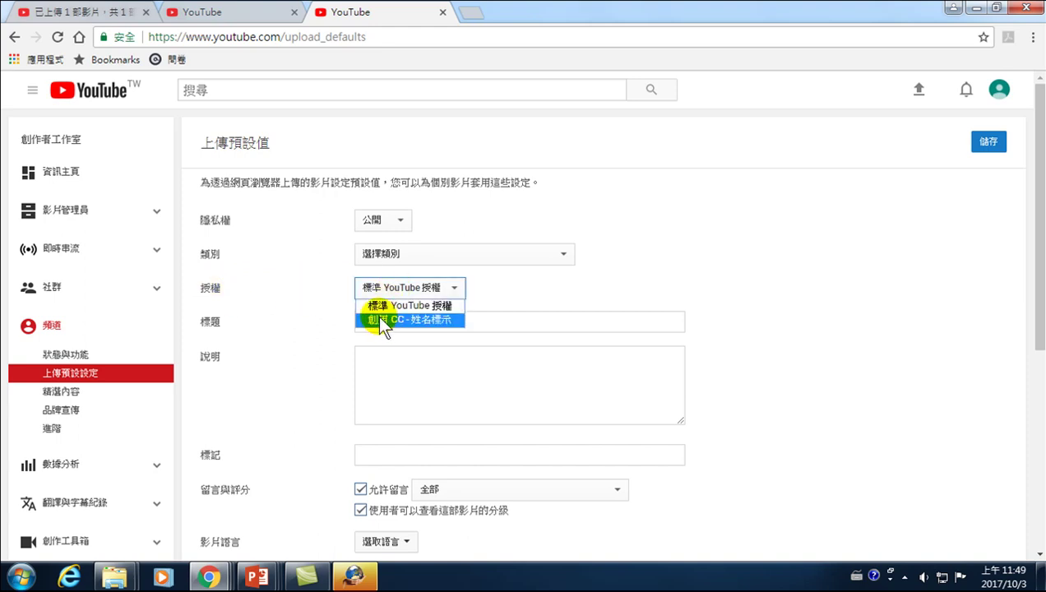
left_click(423, 320)
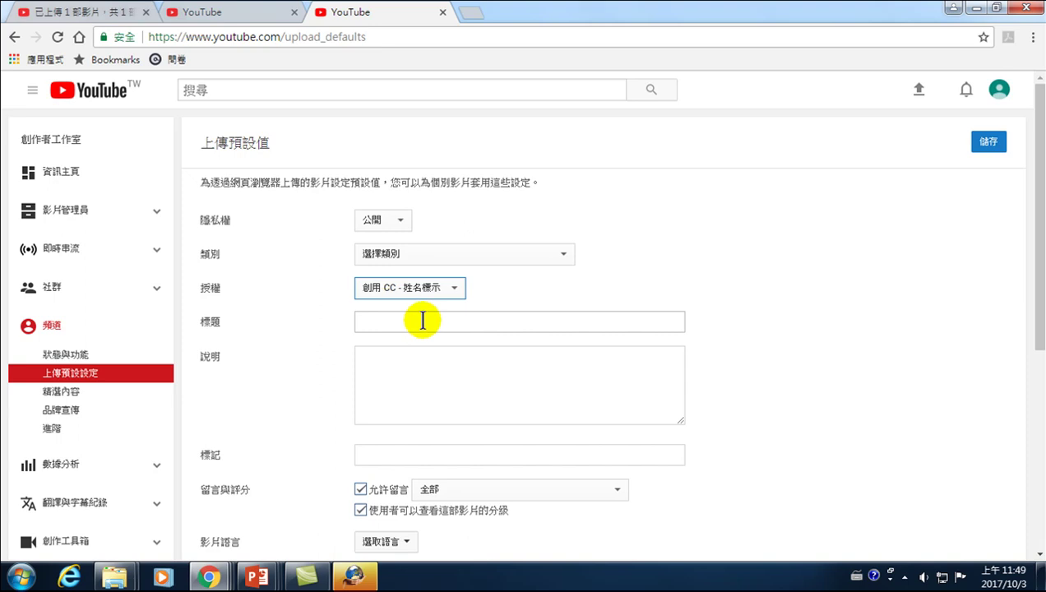
left_click(411, 289)
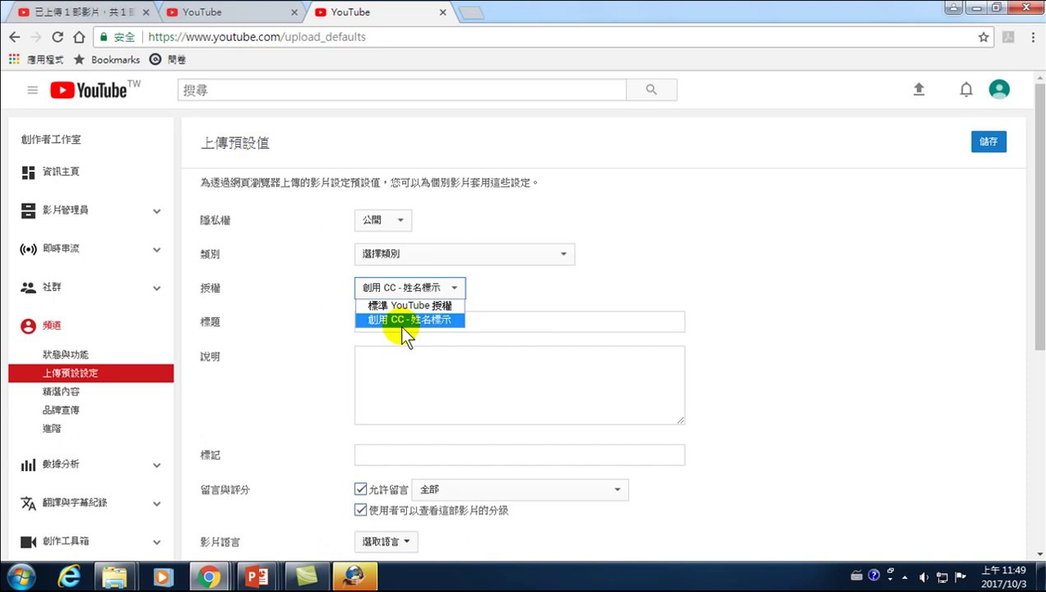
left_click(402, 326)
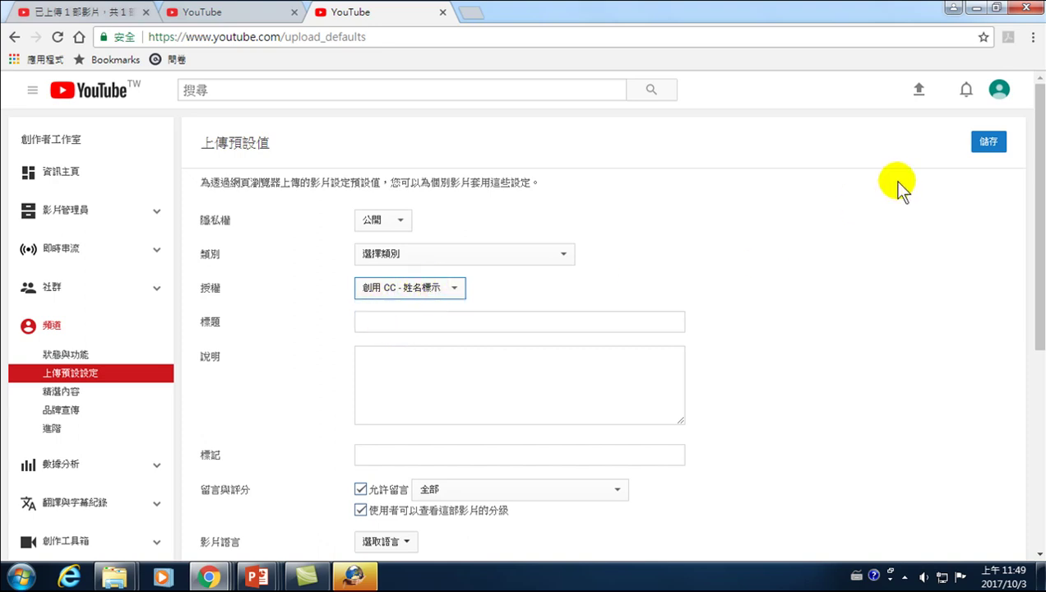
left_click(988, 143)
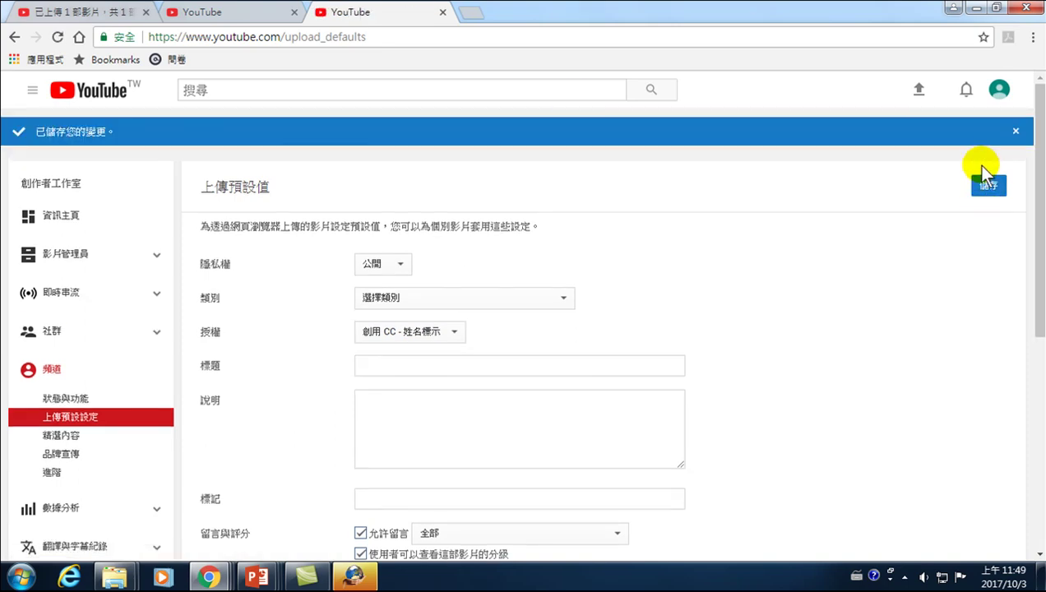
Reopen 影片管理員, check the video's Actions menu, then close it and deselect the video
left_click(70, 255)
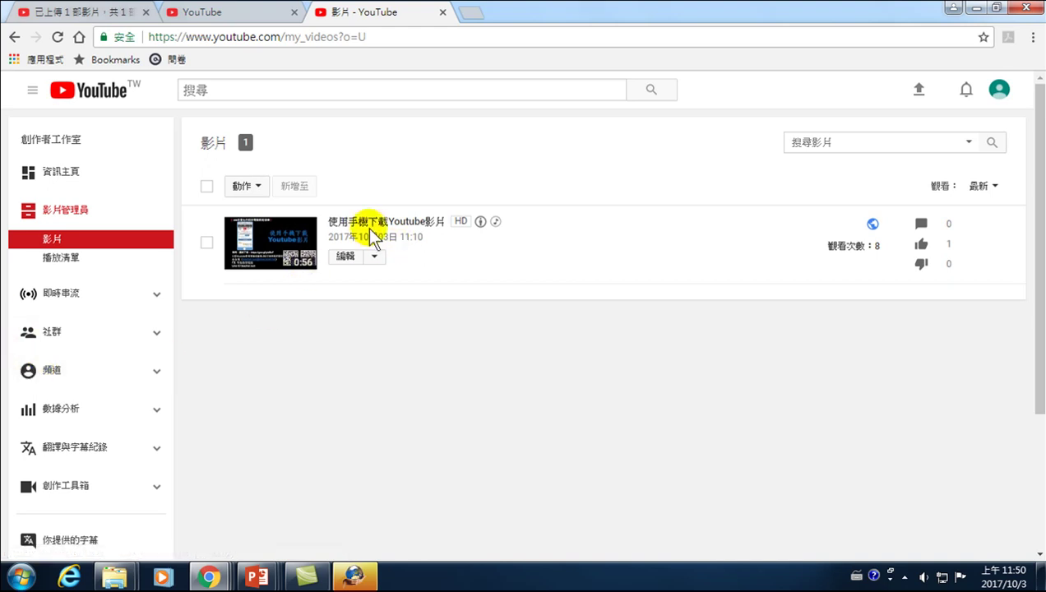
left_click(206, 243)
left_click(251, 187)
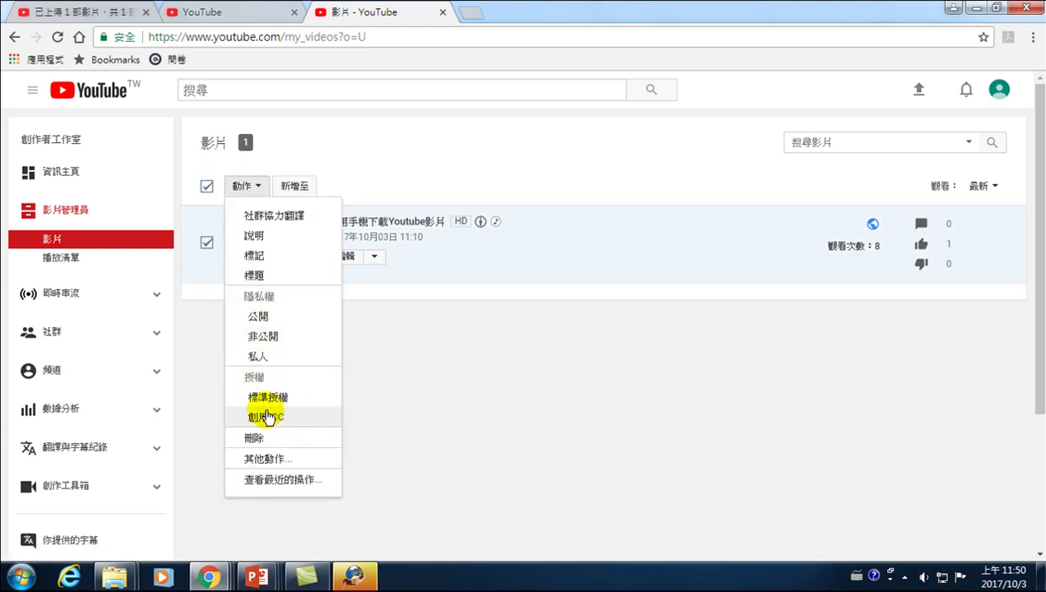
left_click(534, 370)
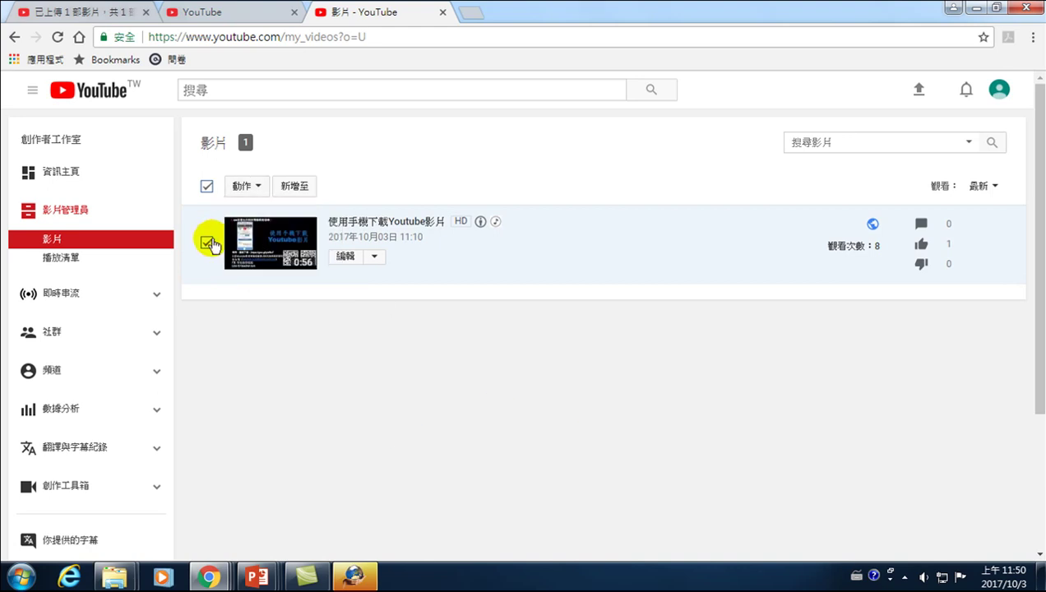
left_click(206, 242)
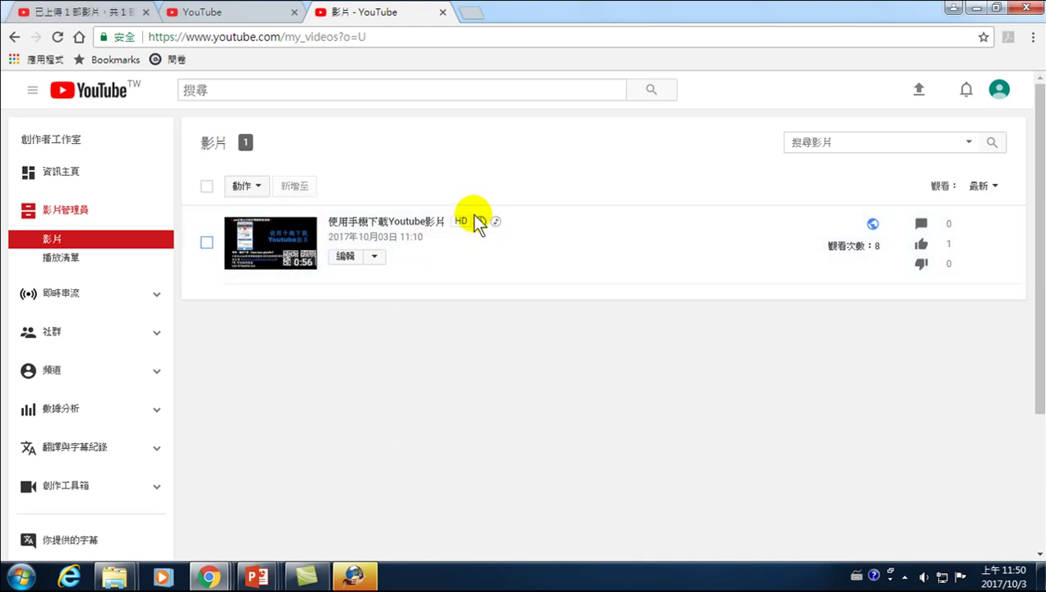